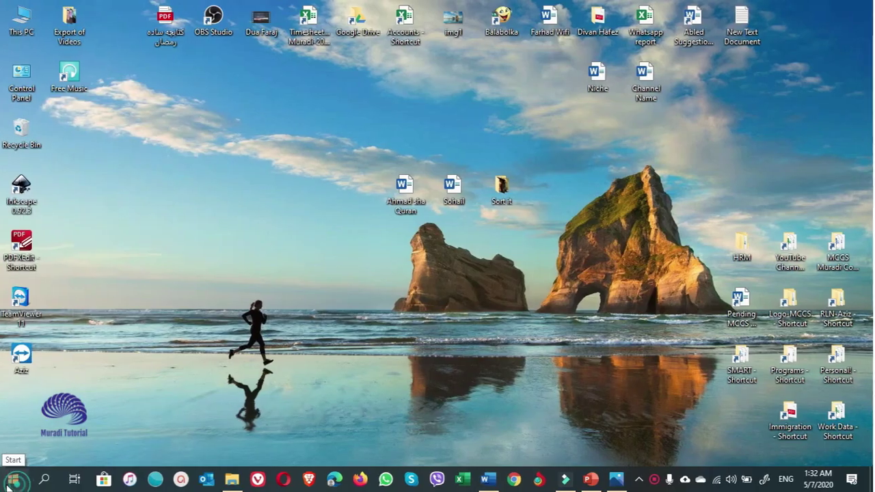
- From Start, open Settings > Update & Security and check for updates, confirming the PC is up to date
{"action": "left_click", "coordinate": [15, 479]}
{"action": "left_click", "coordinate": [15, 422]}
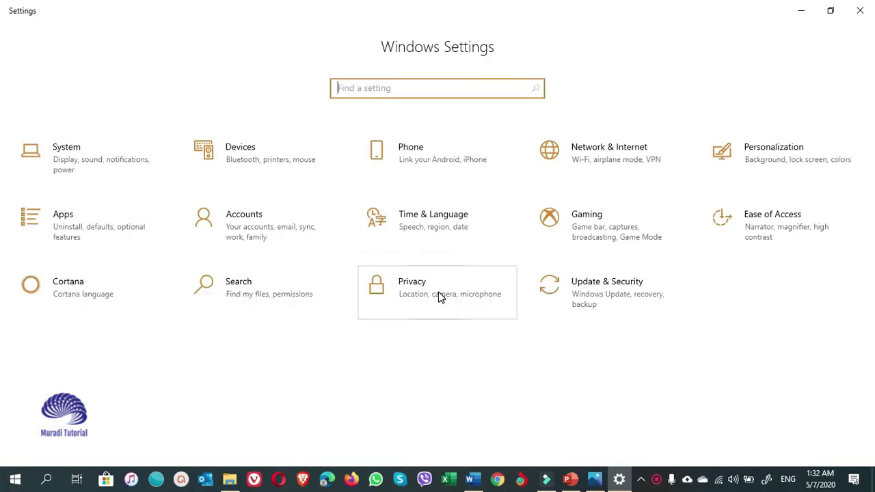
{"action": "left_click", "coordinate": [604, 294]}
{"action": "left_click", "coordinate": [268, 121]}
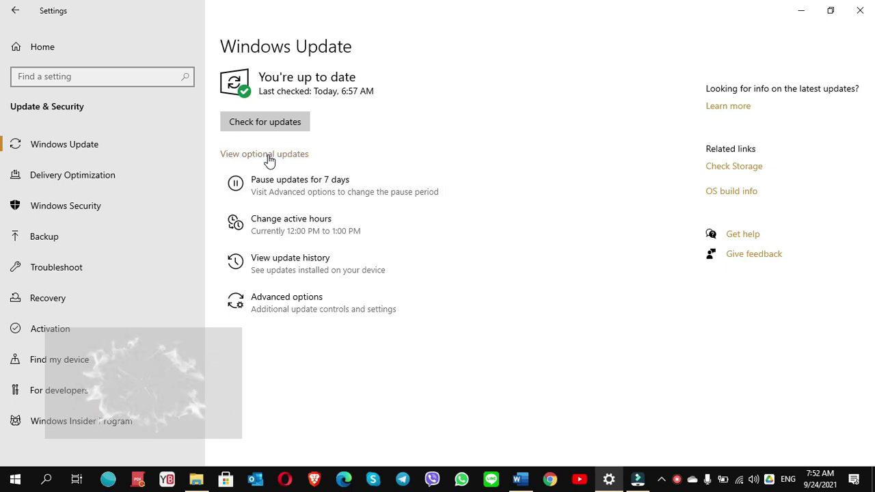
{"action": "left_click", "coordinate": [268, 156]}
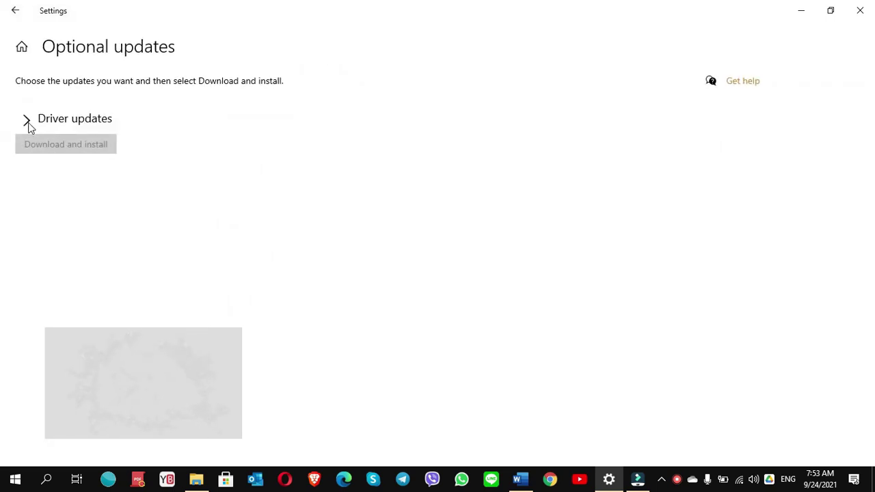
{"action": "left_click", "coordinate": [26, 121]}
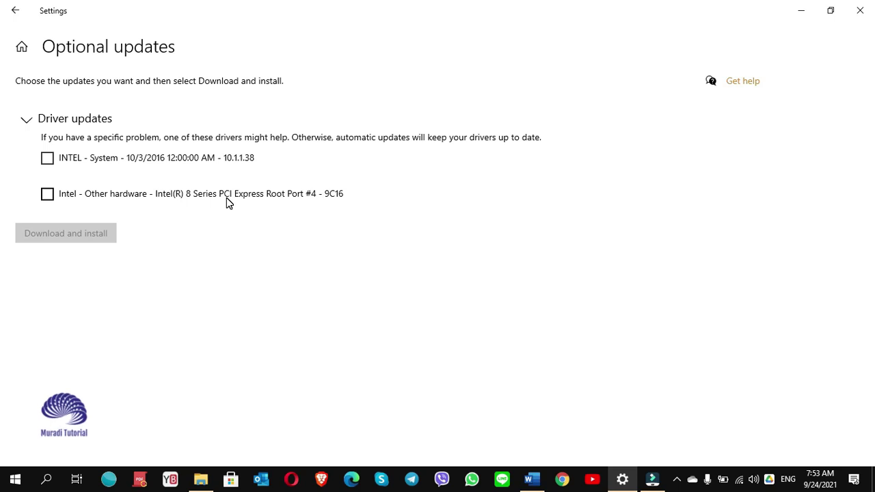
{"action": "left_click", "coordinate": [15, 11]}
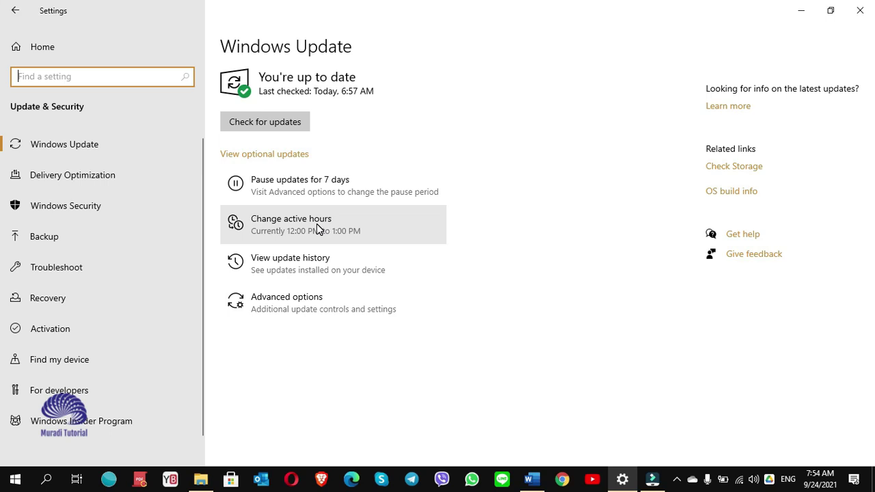
- Pause updates for 7 days, resume them, and go to the Change active hours page
{"action": "left_click", "coordinate": [297, 186]}
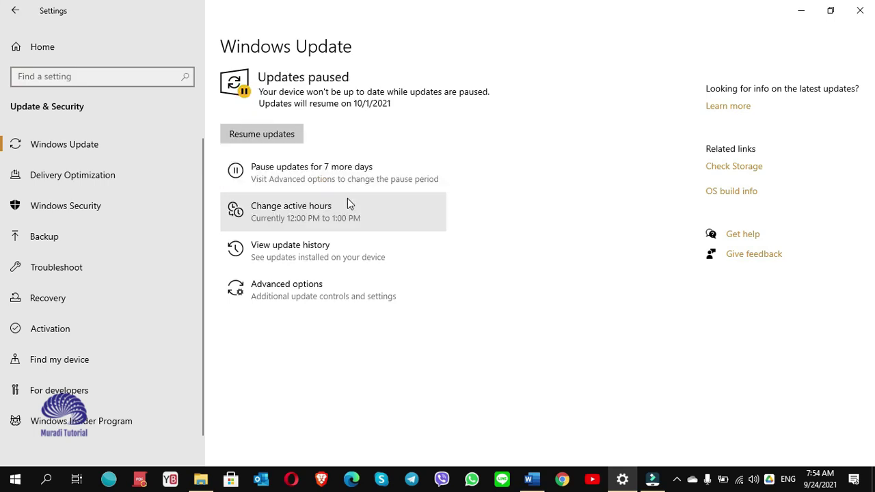
{"action": "left_click", "coordinate": [268, 135]}
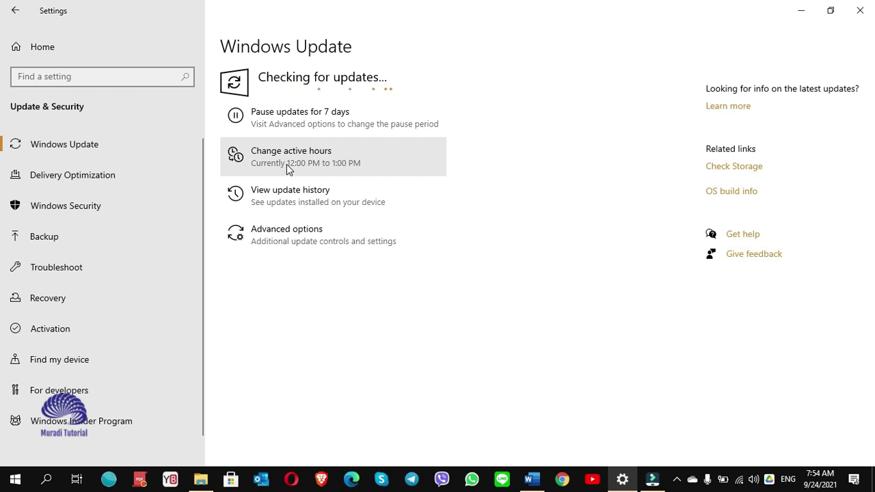
{"action": "left_click", "coordinate": [288, 165]}
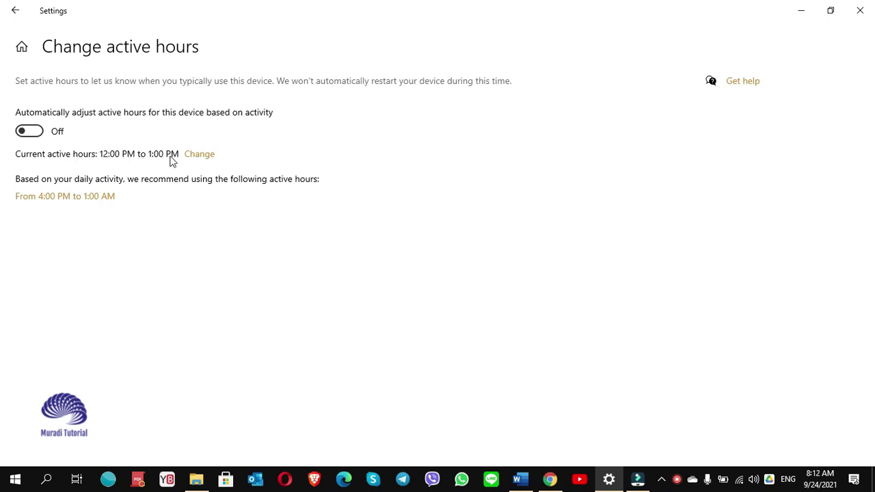
- Change active hours to start at 8:00 AM and end at 4:00 PM, and save
{"action": "left_click", "coordinate": [199, 156]}
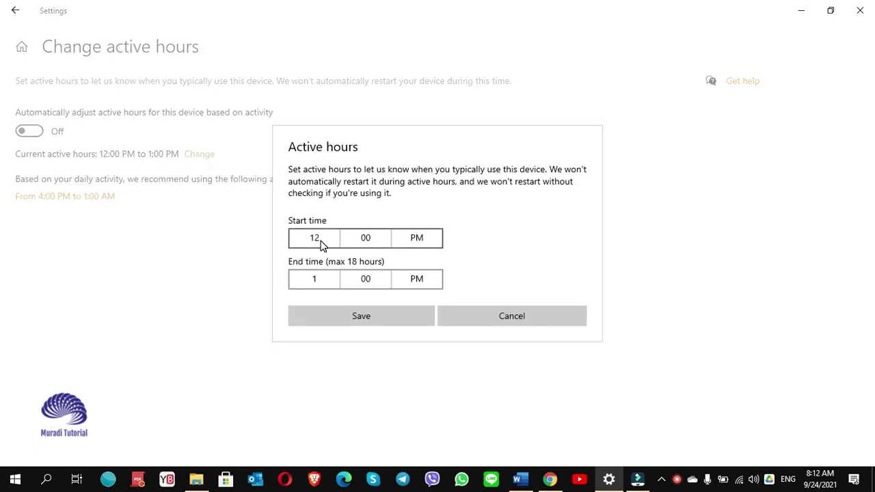
{"action": "left_click", "coordinate": [316, 240]}
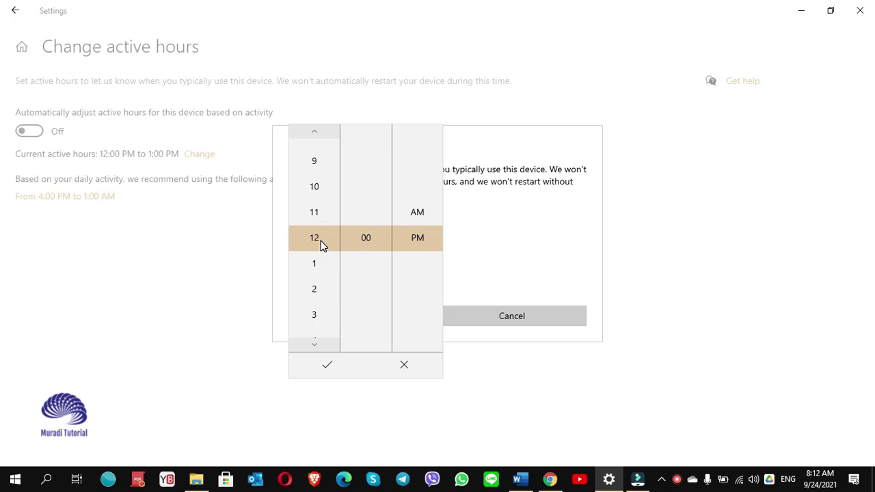
{"action": "scroll", "coordinate": [319, 185], "scroll_direction": "up", "scroll_amount": 4}
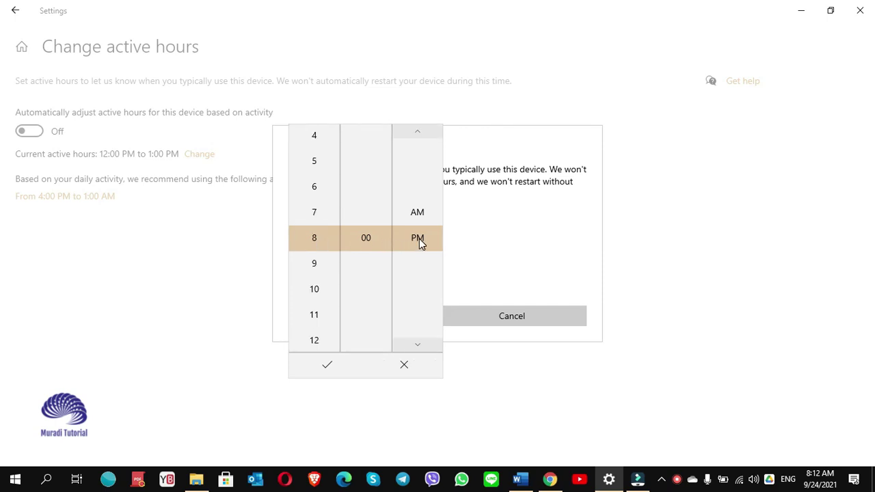
{"action": "left_click", "coordinate": [418, 212]}
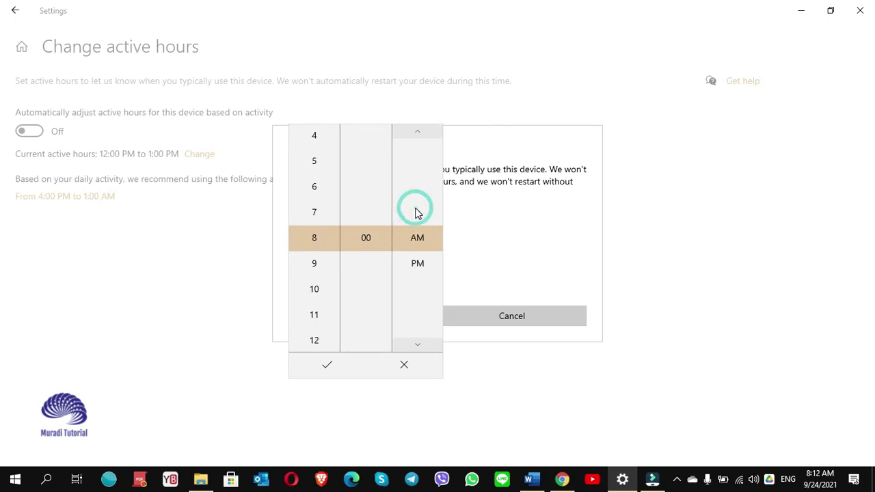
{"action": "left_click", "coordinate": [327, 368]}
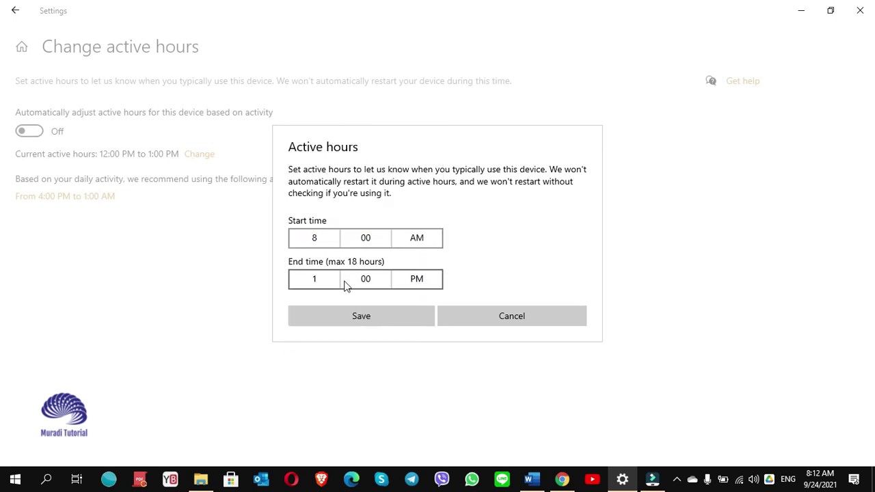
{"action": "left_click", "coordinate": [314, 280]}
{"action": "left_click", "coordinate": [325, 408]}
{"action": "left_click", "coordinate": [363, 325]}
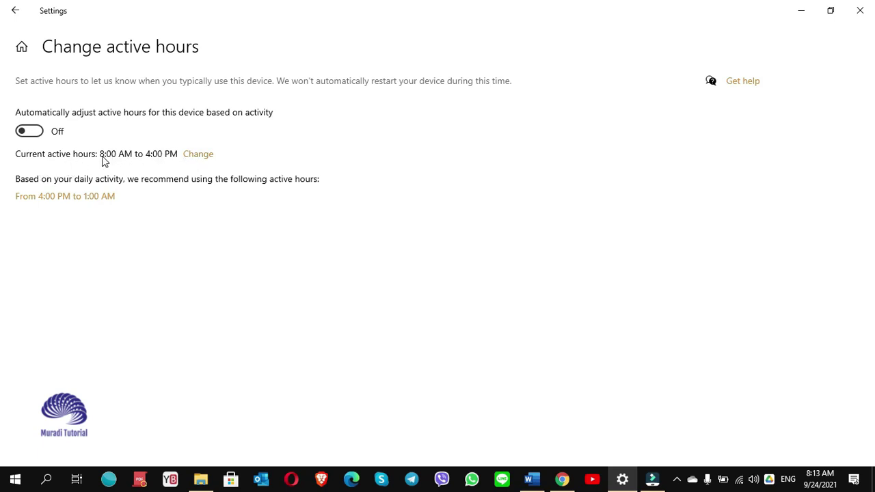
- Switch 'Automatically adjust active hours' on, then off, and return to Windows Update
{"action": "left_click", "coordinate": [31, 137]}
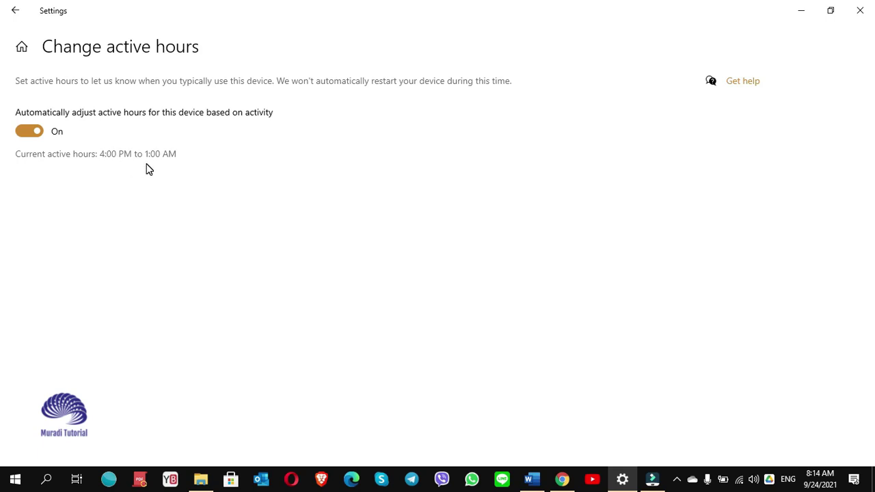
{"action": "left_click", "coordinate": [37, 135]}
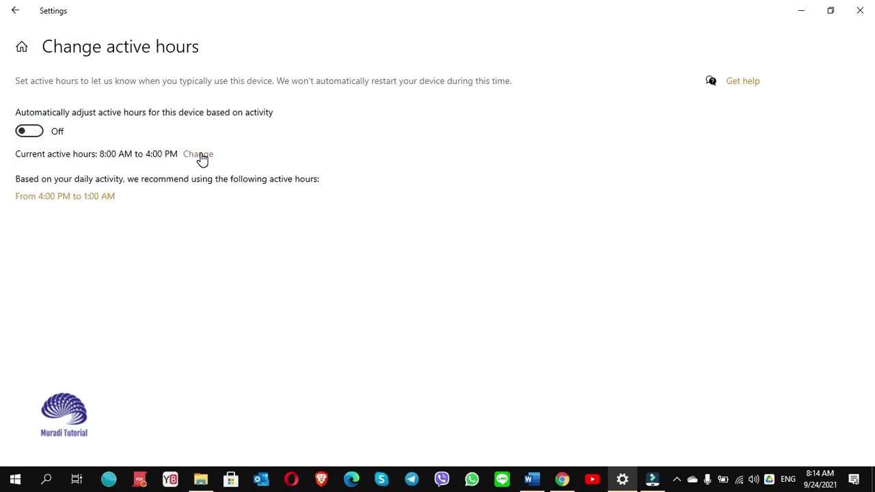
{"action": "left_click", "coordinate": [15, 15]}
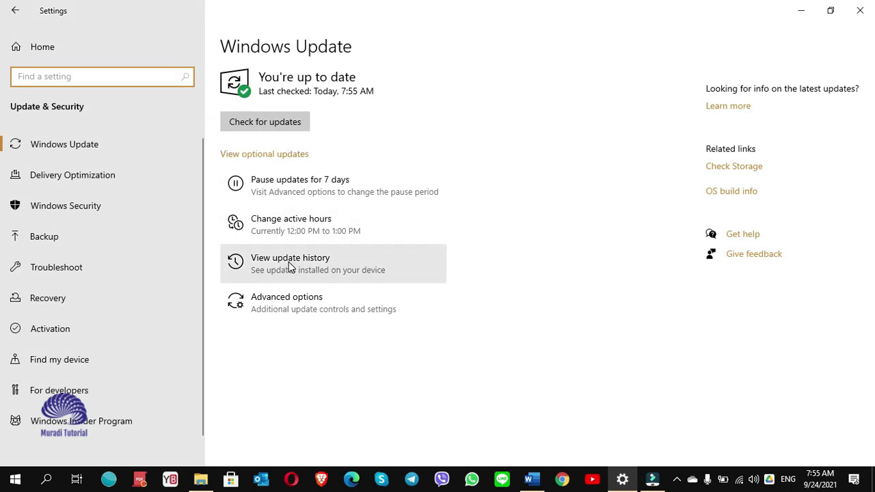
- Browse the installed update history, then return to the Windows Update page
{"action": "left_click", "coordinate": [290, 268]}
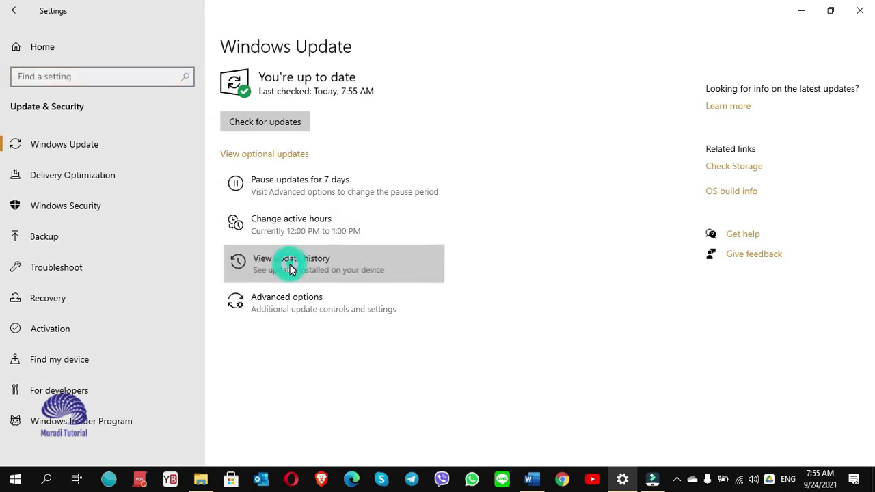
{"action": "scroll", "coordinate": [212, 246], "scroll_direction": "down", "scroll_amount": 3}
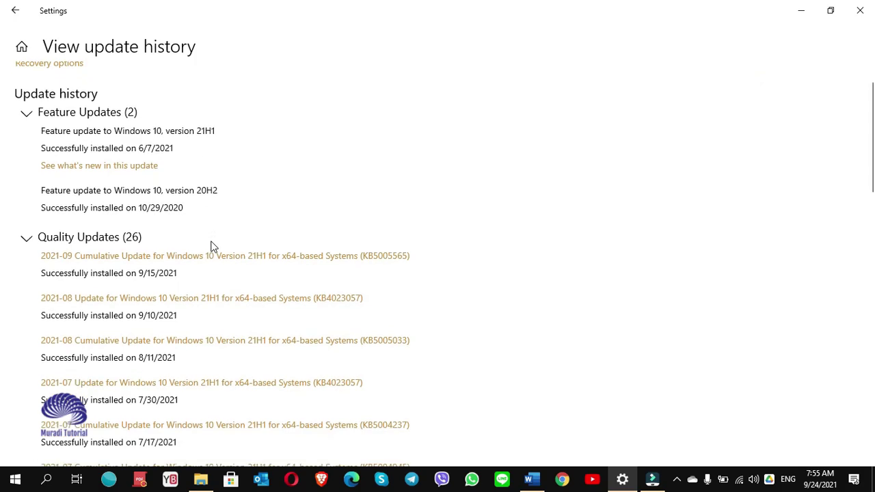
{"action": "scroll", "coordinate": [212, 247], "scroll_direction": "down", "scroll_amount": 3}
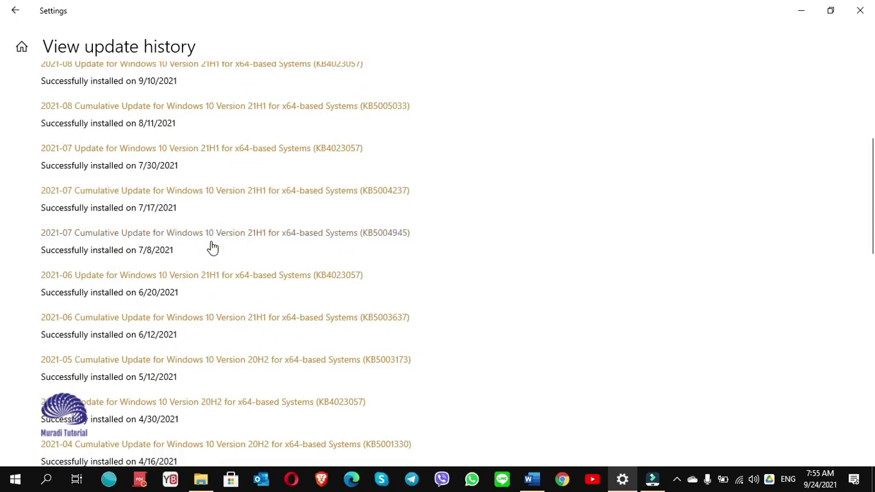
{"action": "scroll", "coordinate": [212, 246], "scroll_direction": "down", "scroll_amount": 3}
{"action": "scroll", "coordinate": [212, 246], "scroll_direction": "down", "scroll_amount": 3}
{"action": "scroll", "coordinate": [212, 246], "scroll_direction": "down", "scroll_amount": 3}
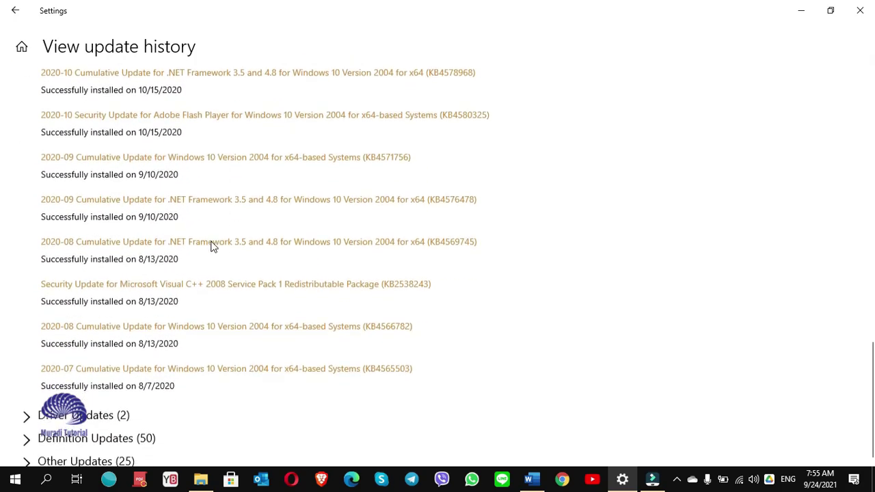
{"action": "scroll", "coordinate": [212, 246], "scroll_direction": "up", "scroll_amount": 8}
{"action": "left_click", "coordinate": [15, 11]}
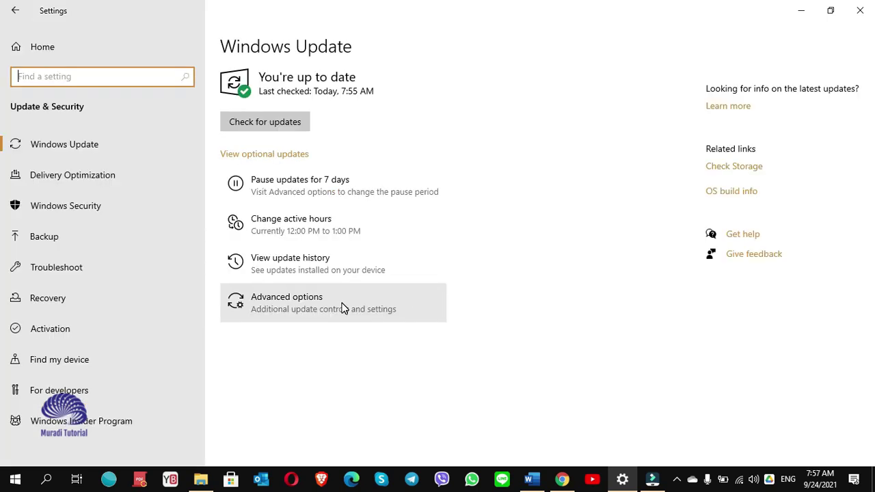
- Open the Windows Update Advanced options page and scroll through its settings
{"action": "left_click", "coordinate": [301, 316]}
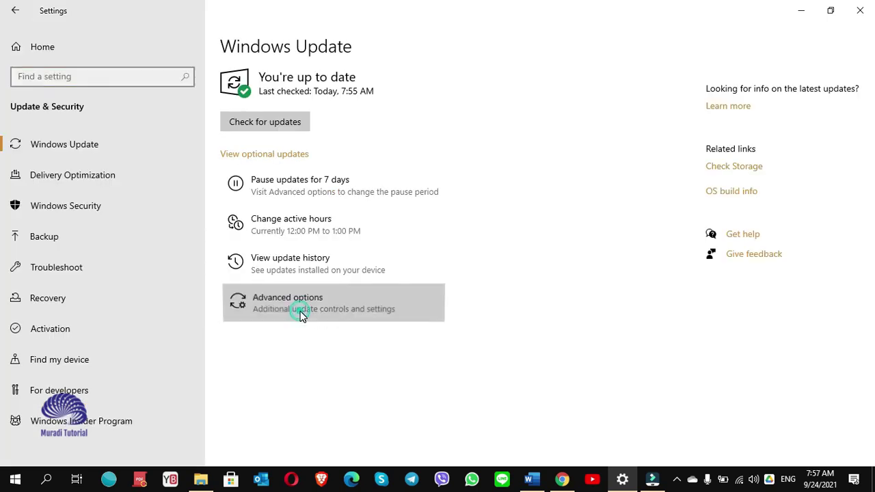
{"action": "scroll", "coordinate": [302, 316], "scroll_direction": "down", "scroll_amount": 2}
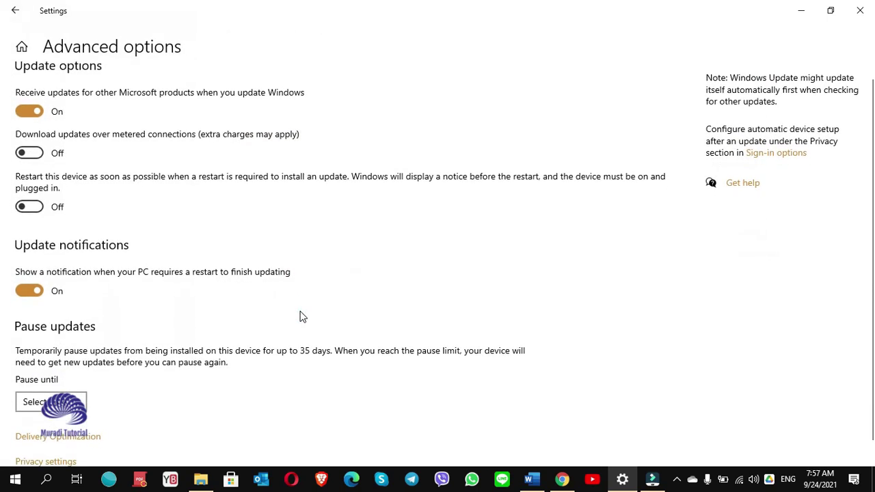
{"action": "scroll", "coordinate": [301, 316], "scroll_direction": "up", "scroll_amount": 2}
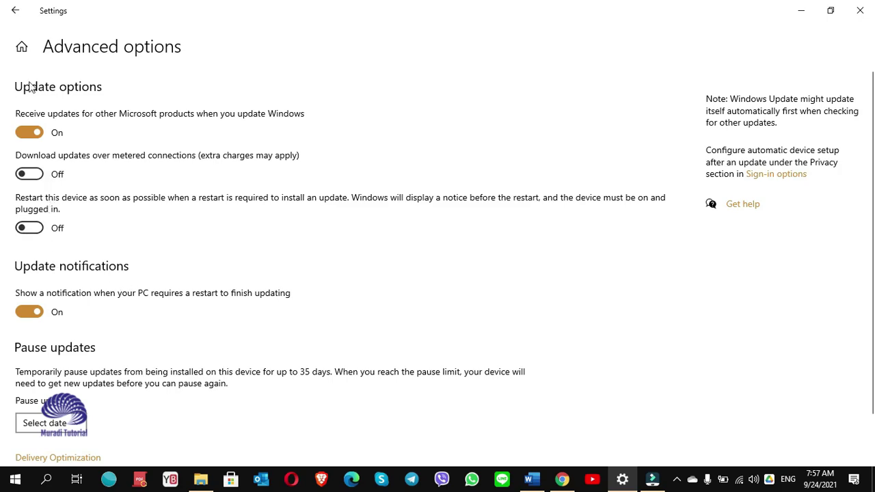
- Scroll down through the video's comments and back up to the top
{"action": "scroll", "coordinate": [304, 405], "scroll_direction": "down", "scroll_amount": 3}
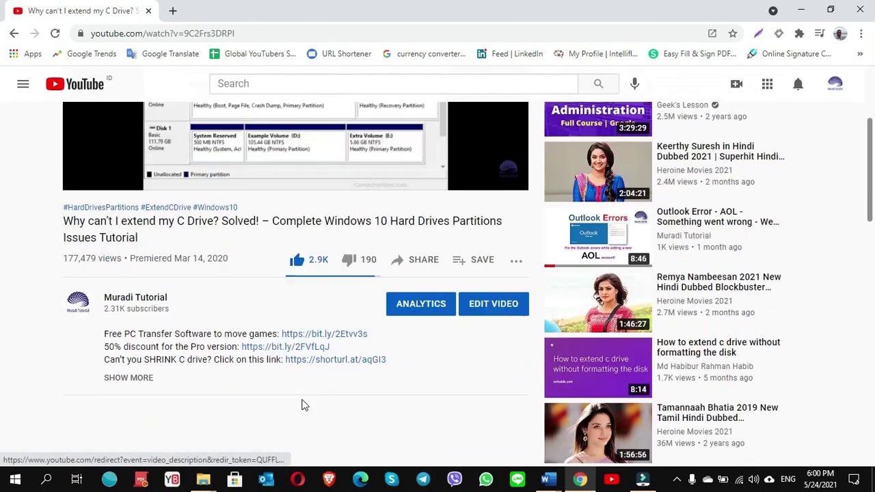
{"action": "scroll", "coordinate": [304, 405], "scroll_direction": "down", "scroll_amount": 2}
{"action": "scroll", "coordinate": [304, 406], "scroll_direction": "down", "scroll_amount": 3}
{"action": "scroll", "coordinate": [304, 406], "scroll_direction": "down", "scroll_amount": 2}
{"action": "scroll", "coordinate": [305, 406], "scroll_direction": "down", "scroll_amount": 1}
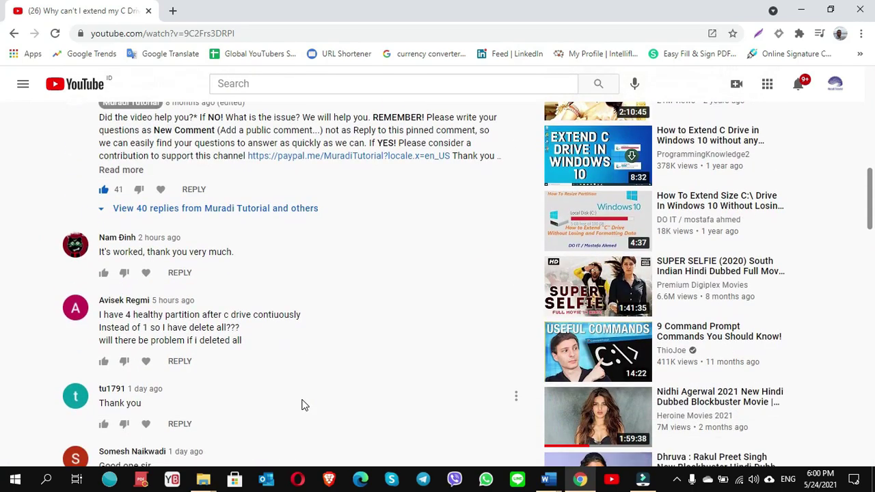
{"action": "scroll", "coordinate": [305, 406], "scroll_direction": "down", "scroll_amount": 2}
{"action": "scroll", "coordinate": [304, 405], "scroll_direction": "down", "scroll_amount": 1}
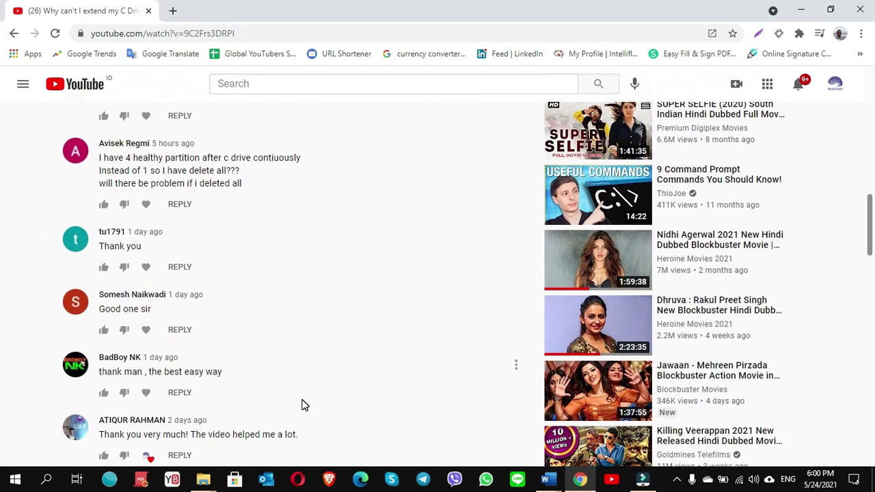
{"action": "scroll", "coordinate": [305, 406], "scroll_direction": "down", "scroll_amount": 3}
{"action": "scroll", "coordinate": [304, 405], "scroll_direction": "down", "scroll_amount": 3}
{"action": "scroll", "coordinate": [304, 405], "scroll_direction": "down", "scroll_amount": 3}
{"action": "scroll", "coordinate": [304, 405], "scroll_direction": "down", "scroll_amount": 3}
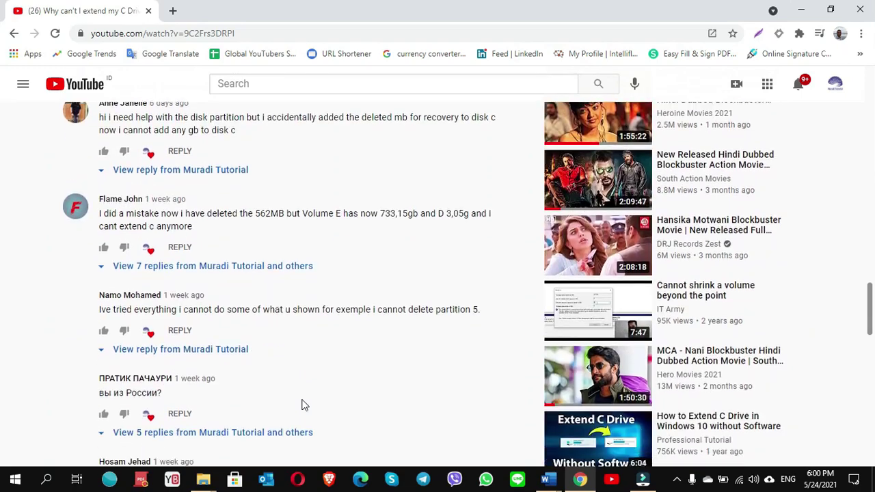
{"action": "scroll", "coordinate": [304, 405], "scroll_direction": "down", "scroll_amount": 1}
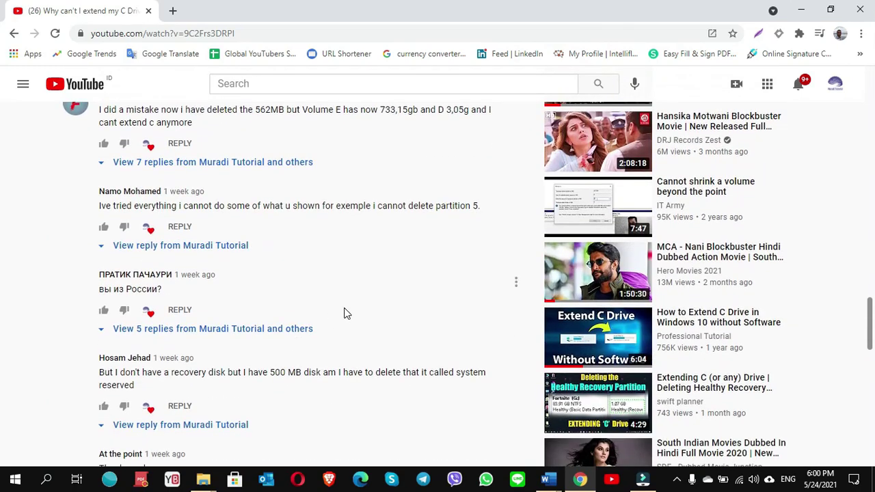
{"action": "scroll", "coordinate": [345, 313], "scroll_direction": "up", "scroll_amount": 1}
{"action": "scroll", "coordinate": [299, 357], "scroll_direction": "down", "scroll_amount": 5}
{"action": "scroll", "coordinate": [299, 358], "scroll_direction": "up", "scroll_amount": 6}
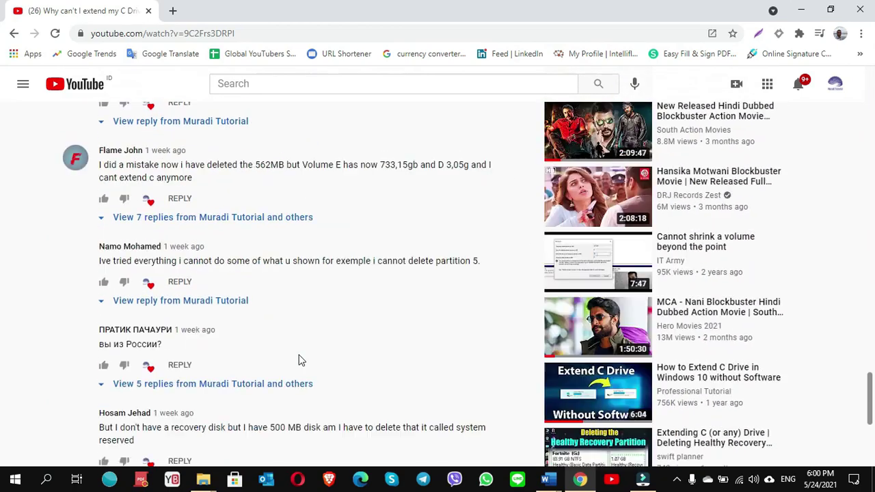
{"action": "scroll", "coordinate": [299, 358], "scroll_direction": "up", "scroll_amount": 7}
{"action": "scroll", "coordinate": [301, 360], "scroll_direction": "up", "scroll_amount": 8}
{"action": "scroll", "coordinate": [299, 360], "scroll_direction": "up", "scroll_amount": 4}
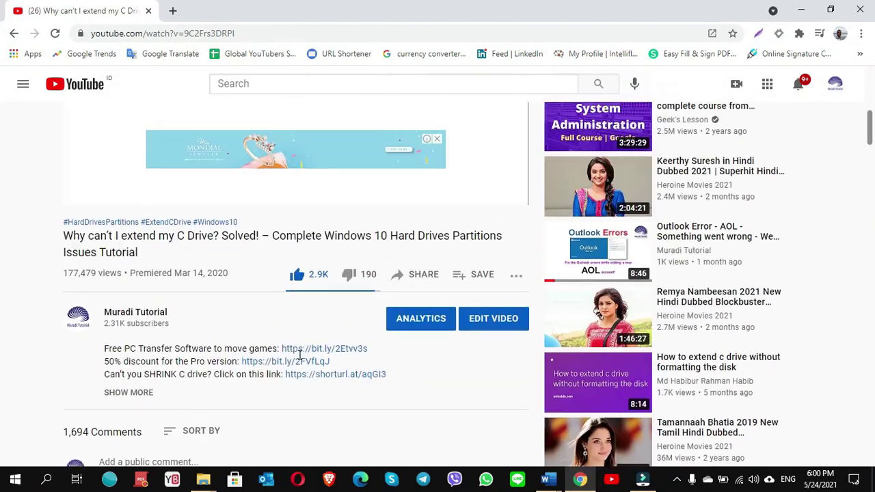
- Open the uploader's channel and browse its VIDEOS tab
{"action": "left_click", "coordinate": [71, 395]}
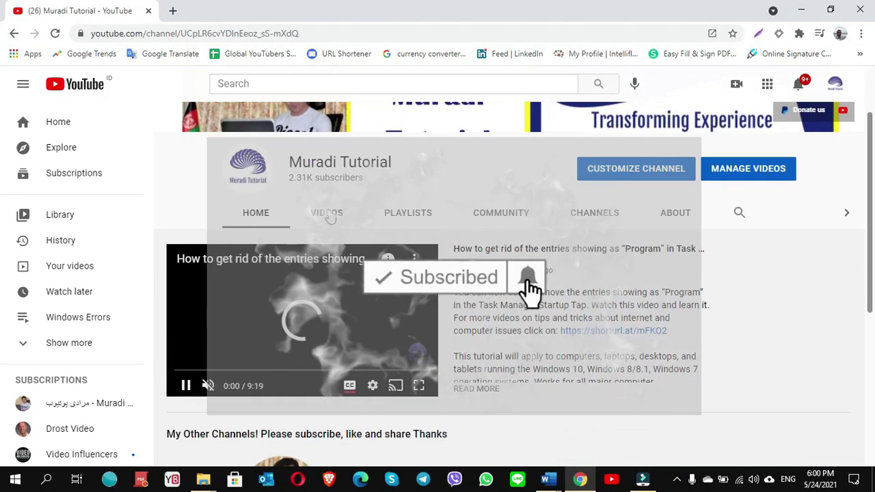
{"action": "left_click", "coordinate": [326, 212]}
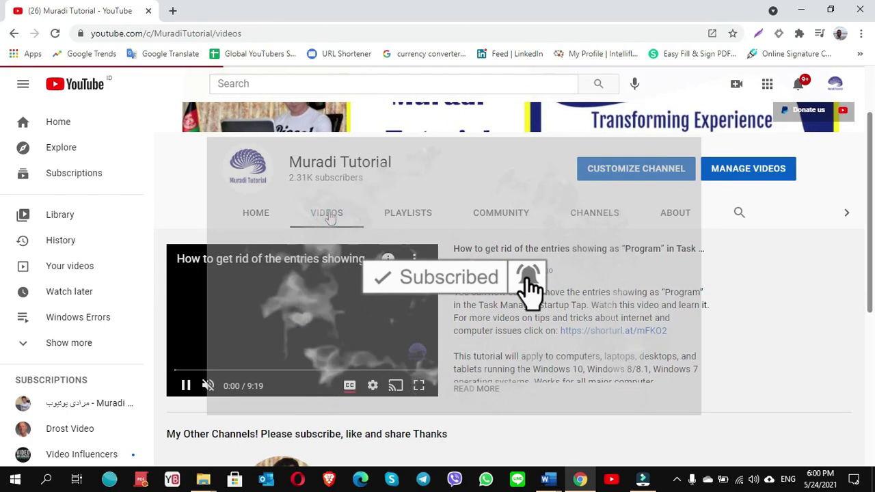
{"action": "scroll", "coordinate": [358, 293], "scroll_direction": "down", "scroll_amount": 4}
{"action": "scroll", "coordinate": [358, 293], "scroll_direction": "down", "scroll_amount": 2}
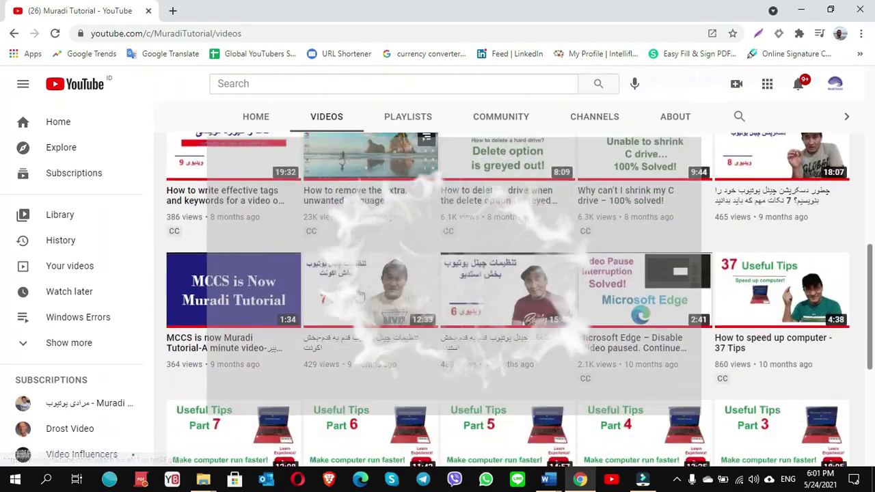